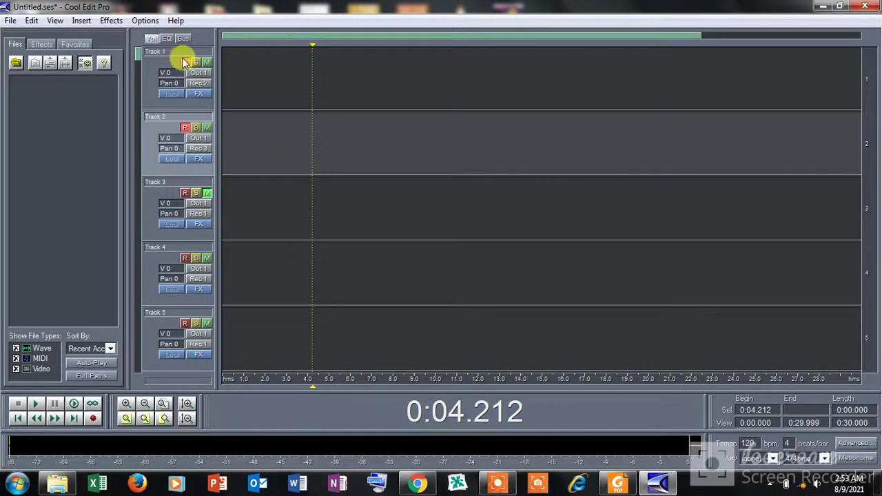
Step: Switch to Waveform View and back to the five-track Multitrack View
left_click(191, 102)
left_click(185, 130)
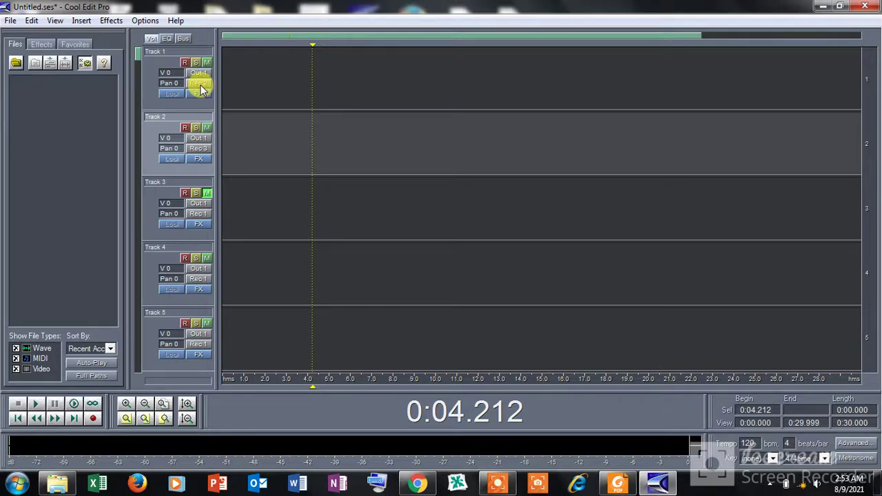
left_click(55, 21)
left_click(75, 43)
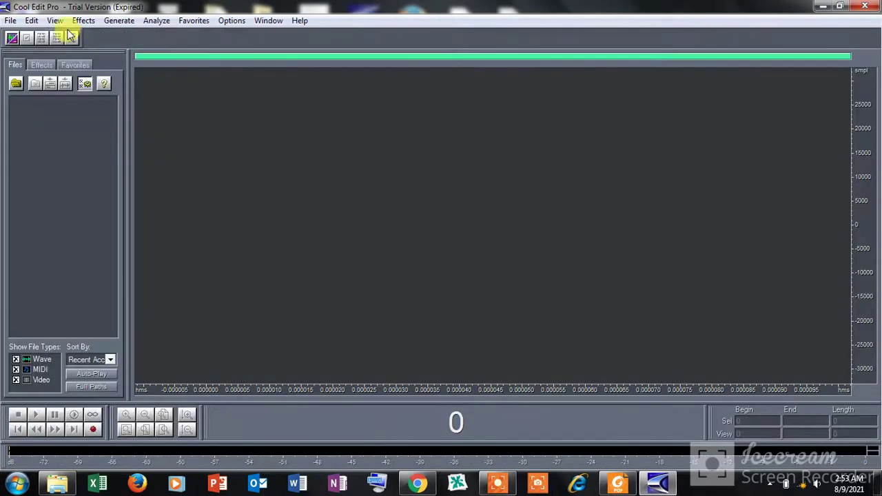
left_click(56, 21)
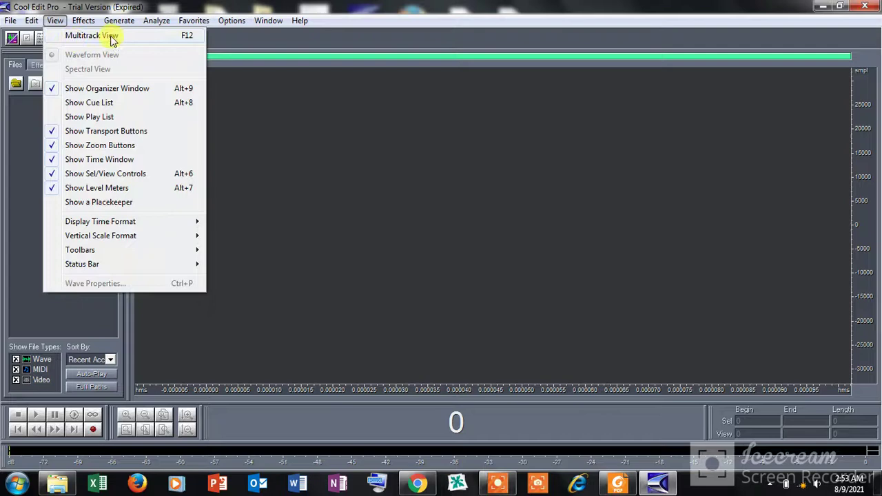
left_click(138, 35)
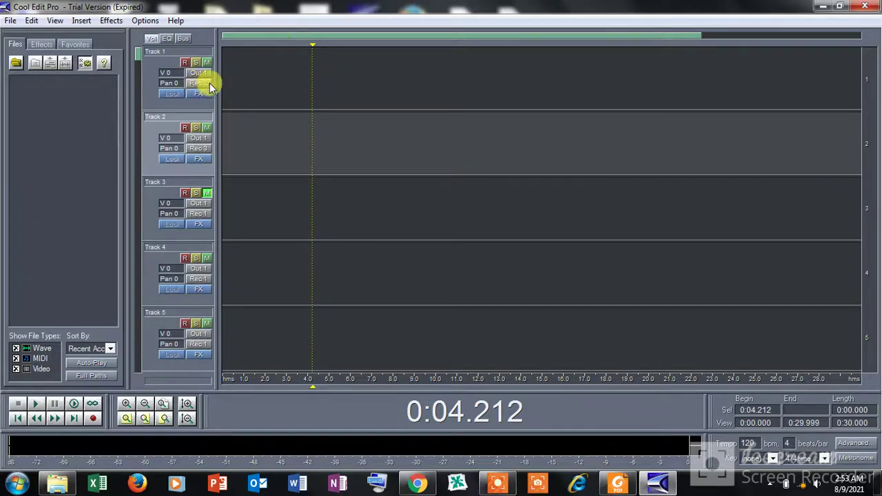
Step: Set Track 1's input to Microphone and Track 2's to Stereo Mix, then recheck Track 1
left_click(199, 84)
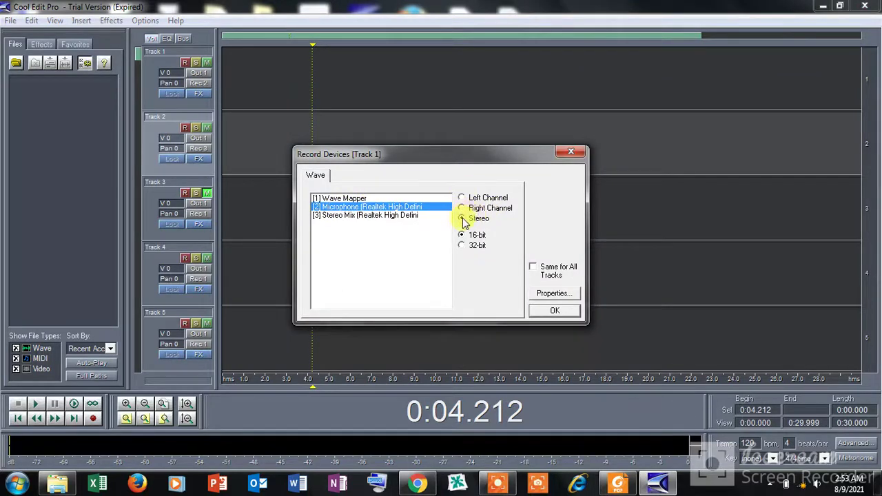
left_click(544, 314)
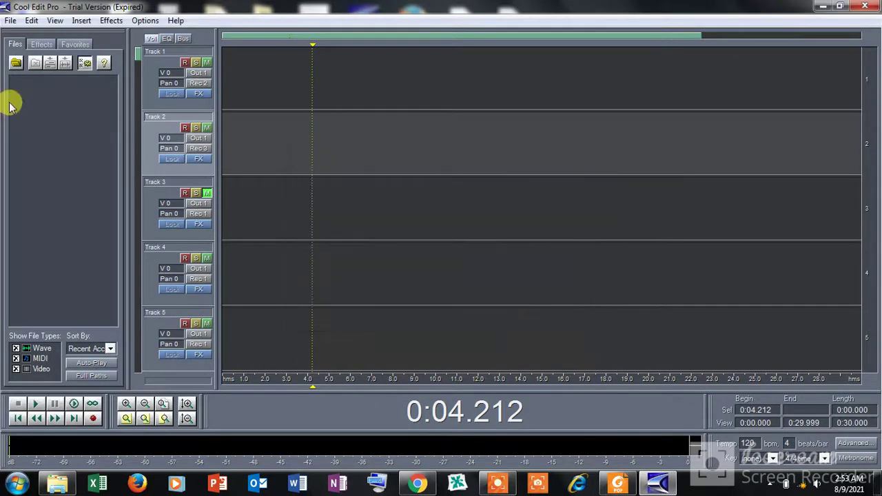
left_click(194, 148)
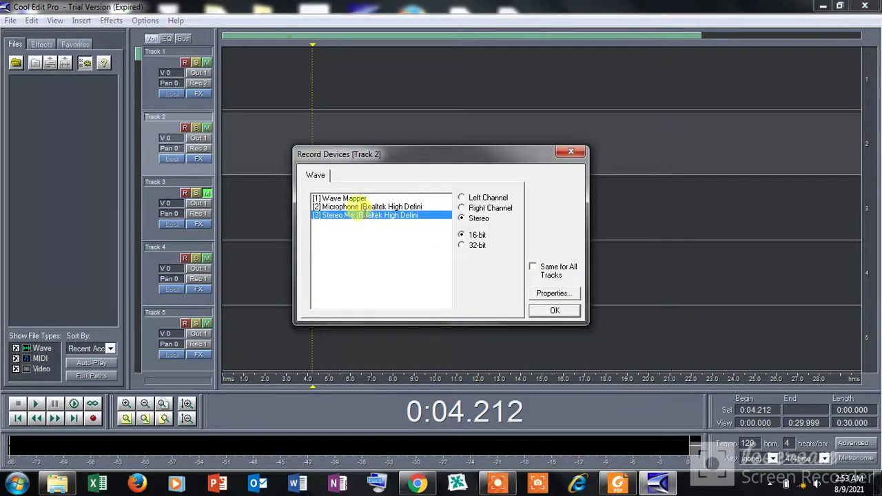
key("Return")
left_click(195, 149)
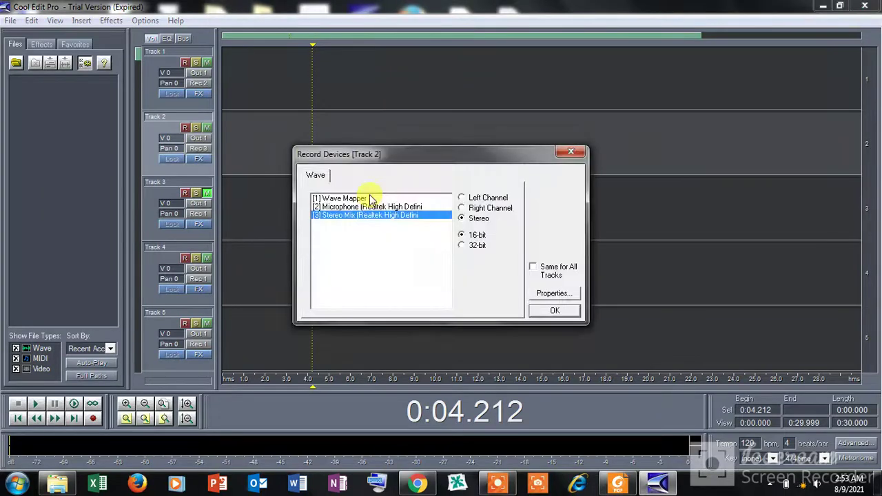
left_click(558, 312)
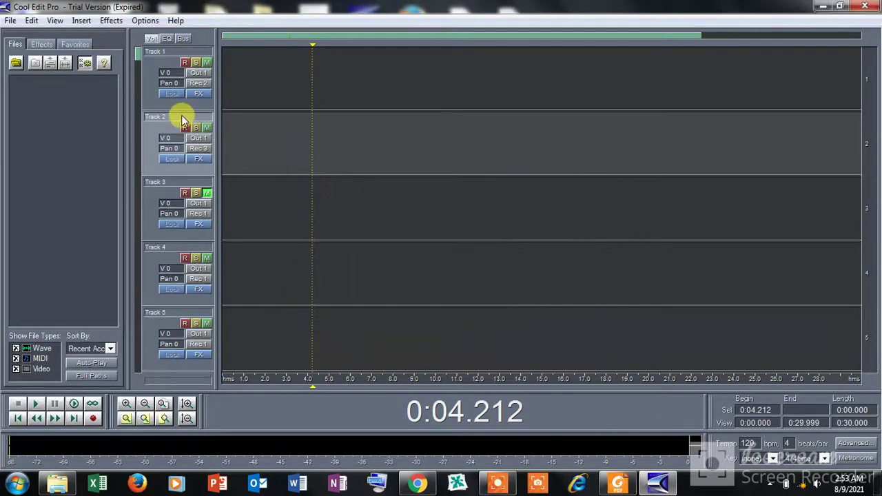
left_click(201, 84)
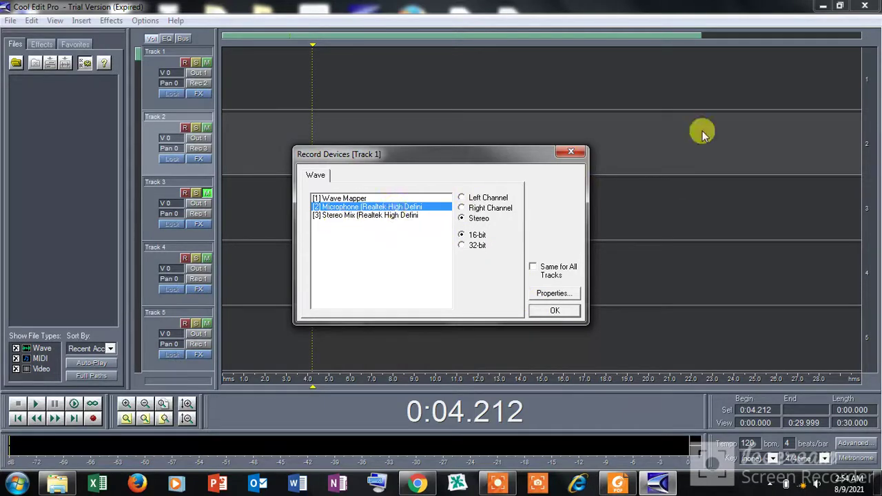
left_click(572, 153)
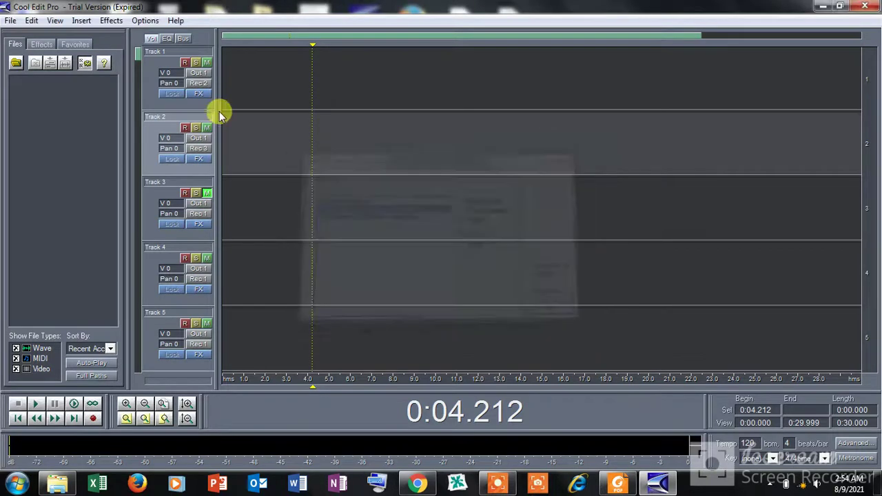
Step: Arm Tracks 1 and 2, record a take, and stop it with Space
left_click(184, 62)
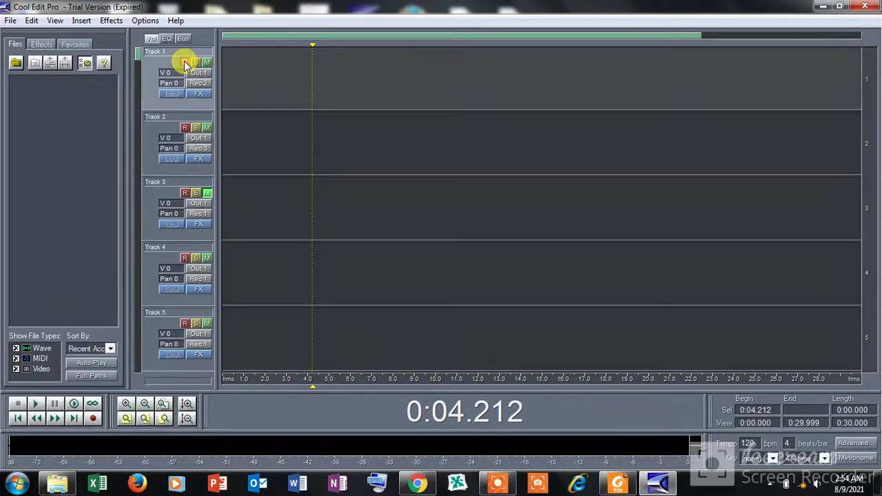
left_click(185, 128)
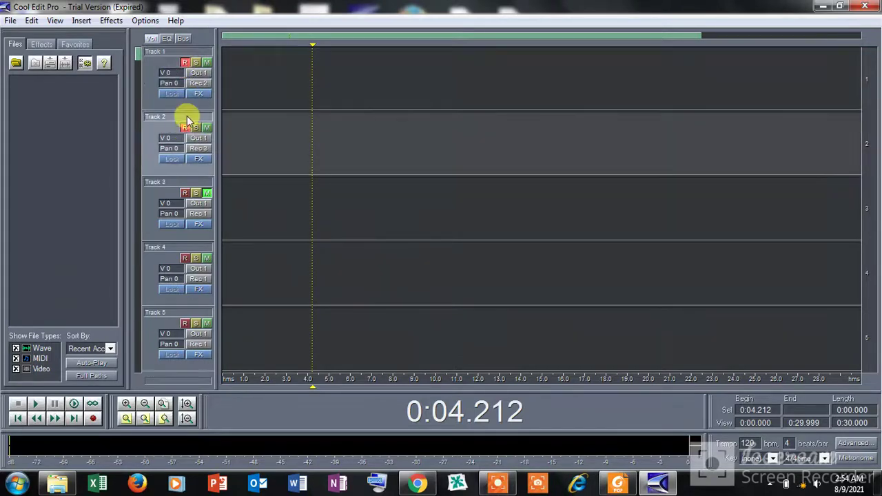
left_click(93, 419)
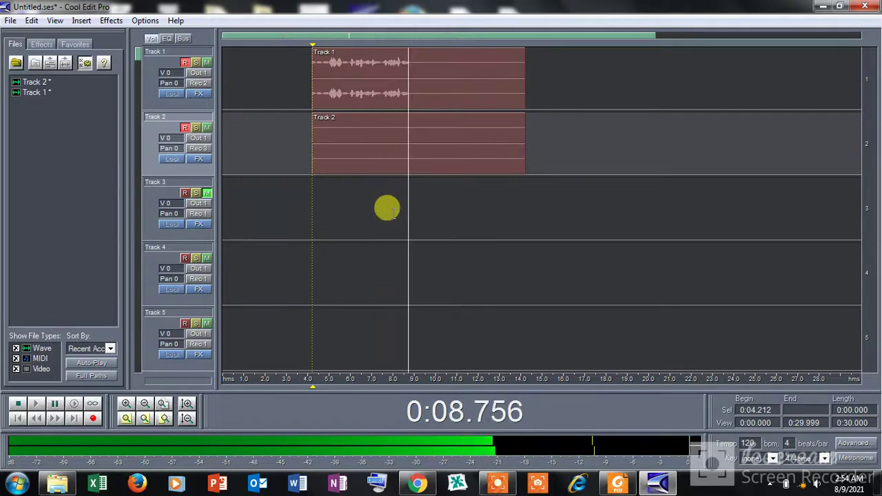
left_click_drag(384, 69, 393, 69)
left_click(397, 69)
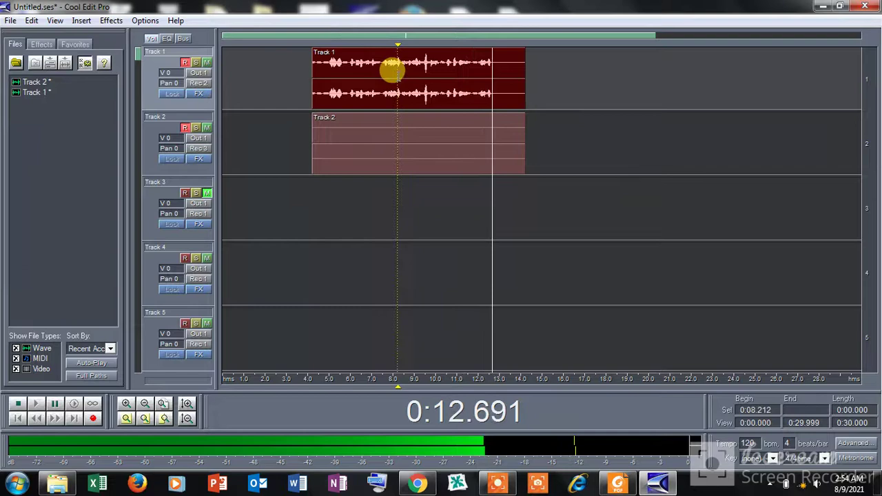
left_click(424, 143)
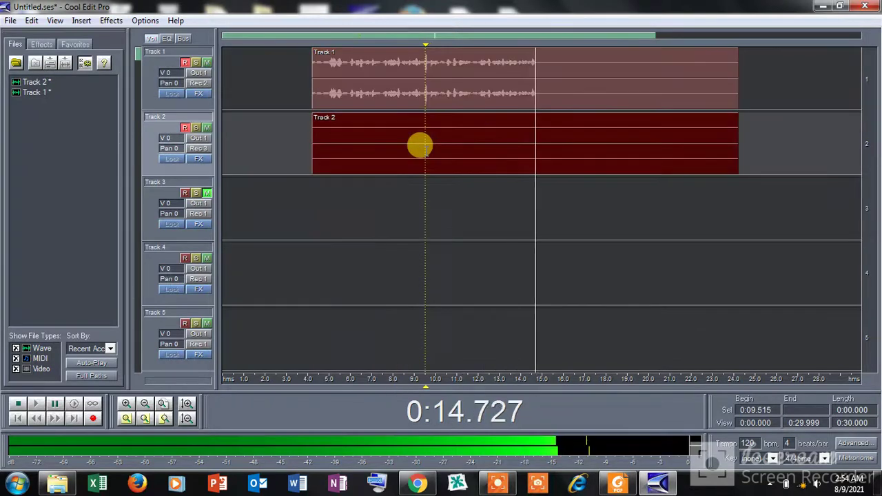
key("space")
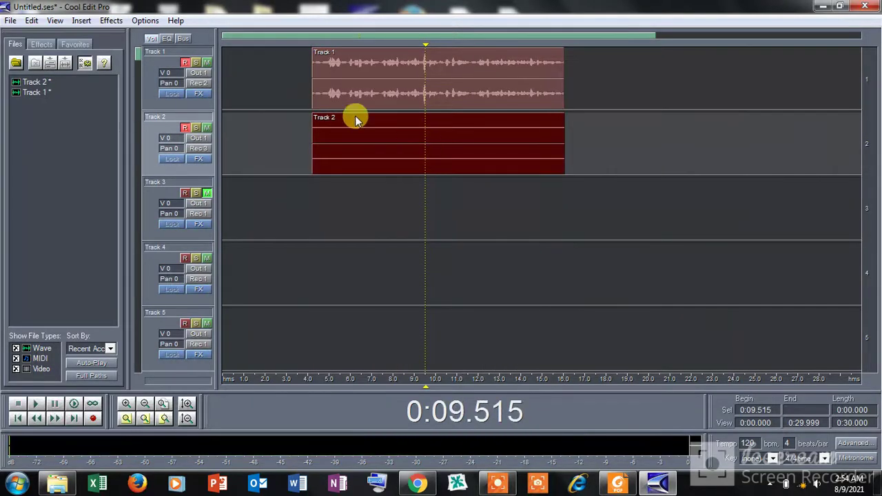
left_click(348, 80)
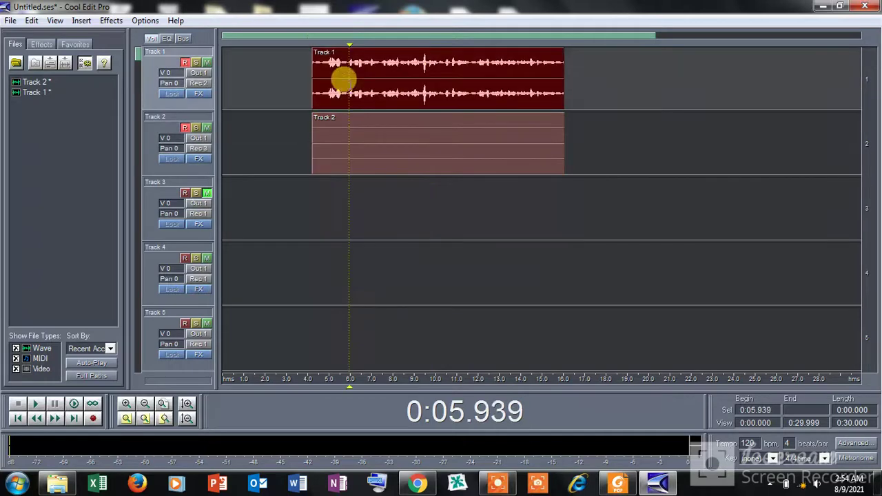
Step: Destroy Block on the voice clip and on the Track 2 clip
mouse_move(349, 95)
left_mouse_down()
mouse_move(266, 237)
mouse_move(202, 195)
left_mouse_up()
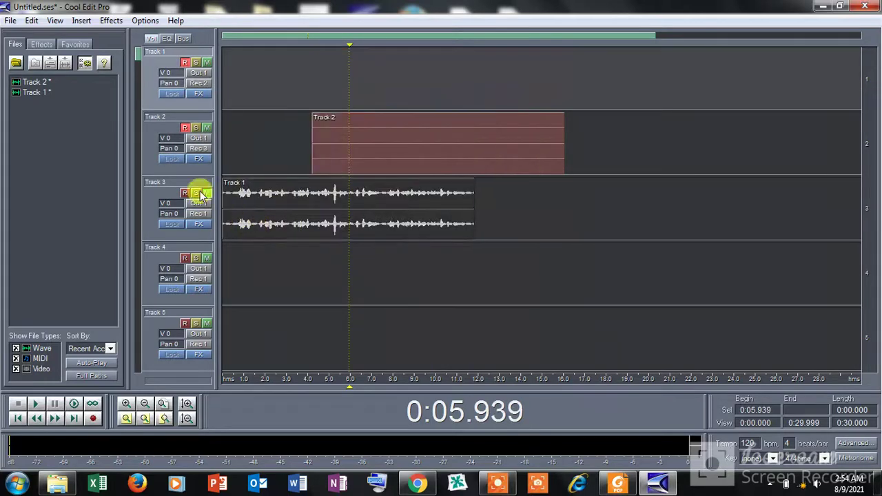
left_click(223, 69)
right_click(314, 234)
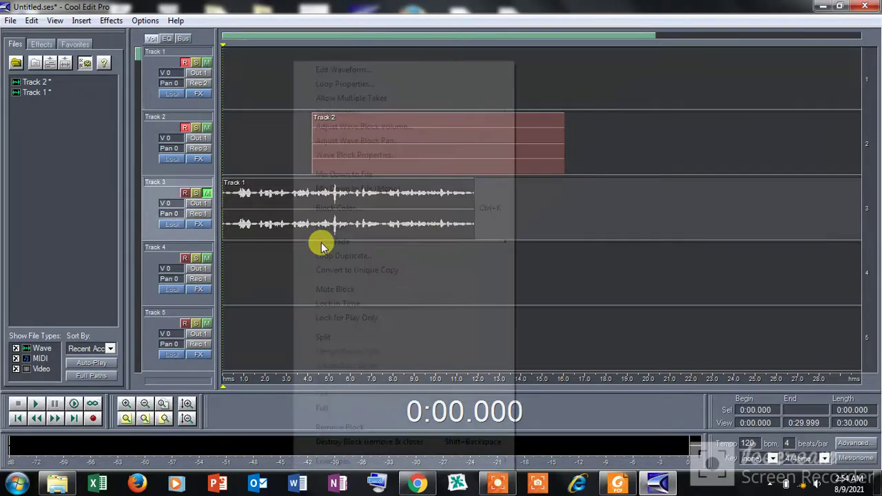
left_click(363, 441)
right_click(369, 166)
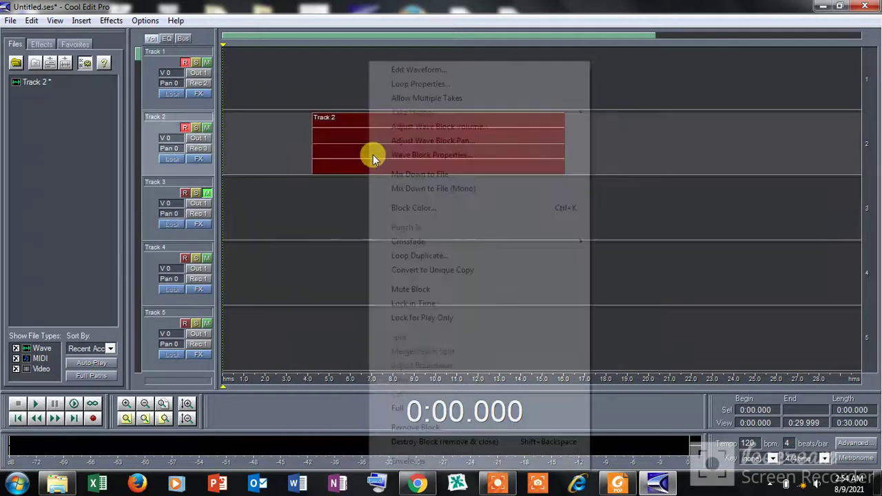
left_click(429, 442)
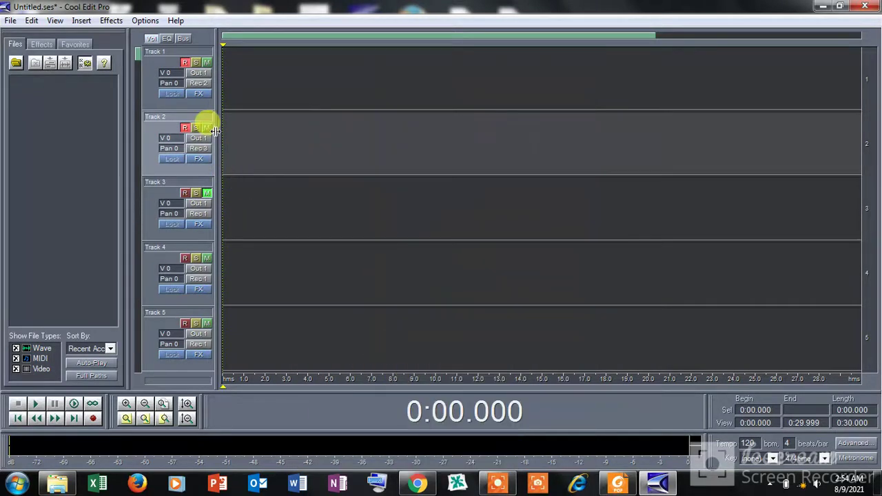
Step: Play the YouTube background music, then start recording in Cool Edit Pro
left_click(417, 484)
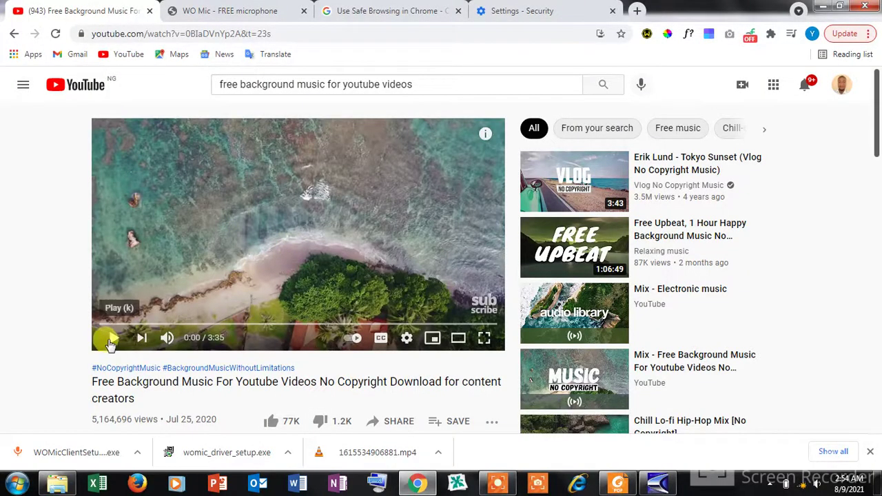
left_click(111, 339)
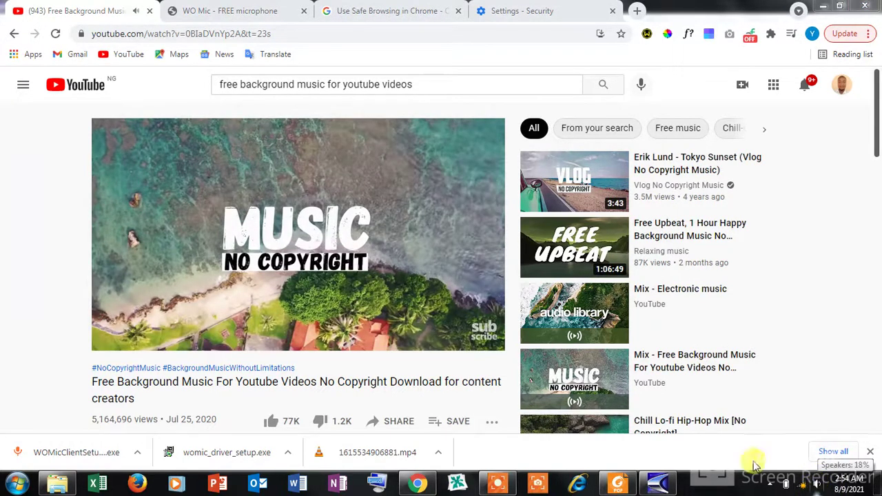
left_click(658, 484)
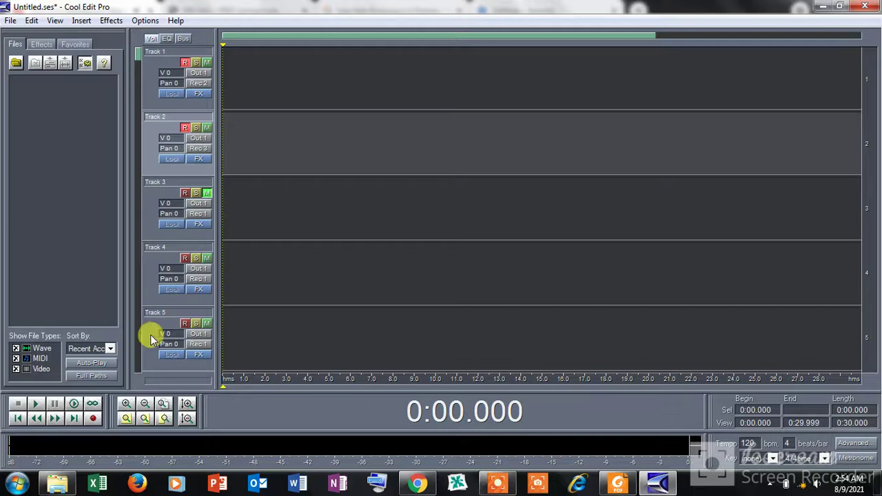
left_click(93, 419)
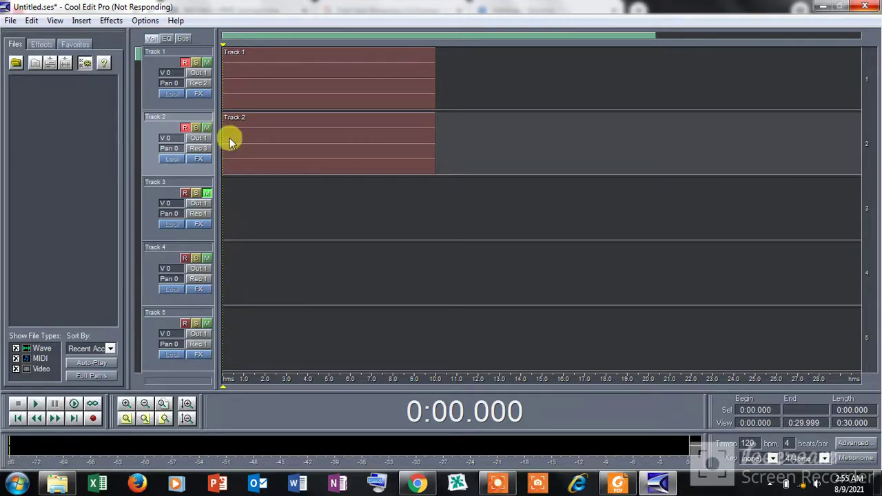
Step: Stop the take, play it back, and place the cursor in Track 2 at 12 seconds
key("space")
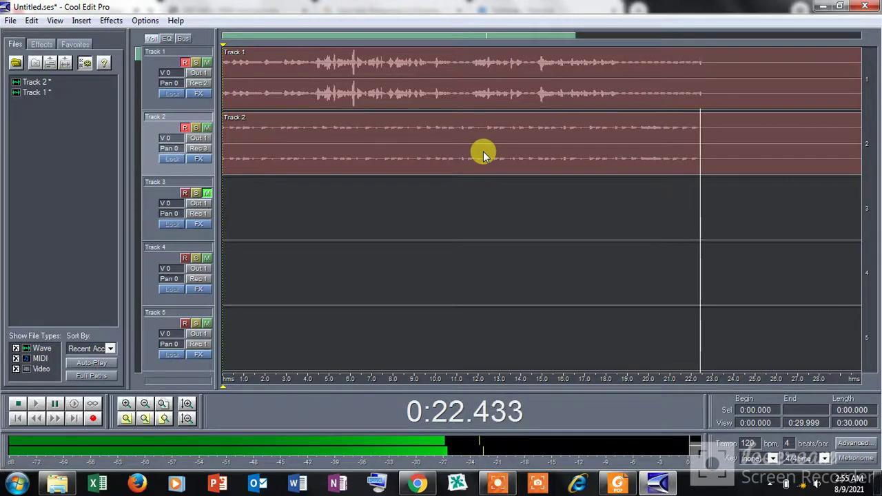
left_click(481, 151)
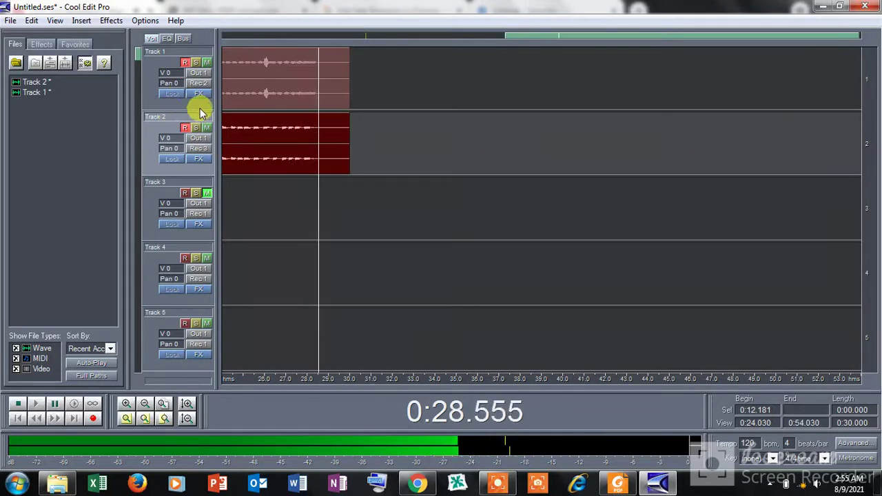
Step: Stop playback, pause the YouTube music in Chrome, and return to Cool Edit Pro
key("space")
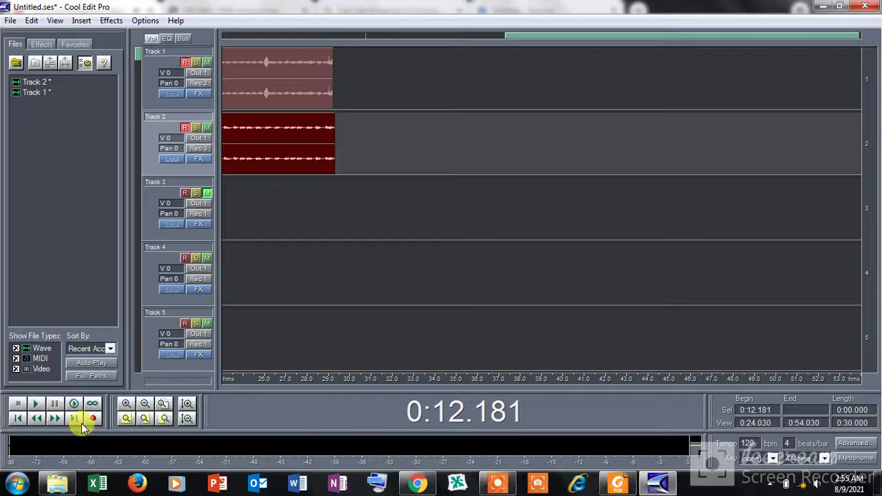
left_click(417, 482)
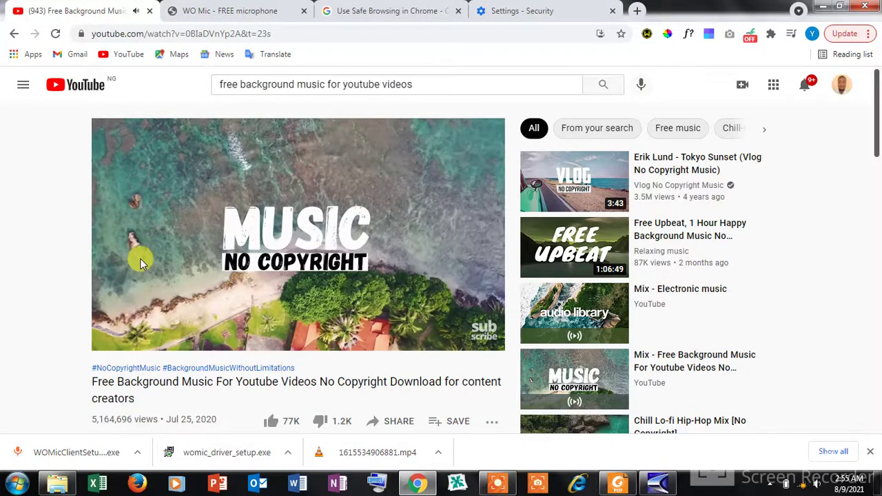
key("space")
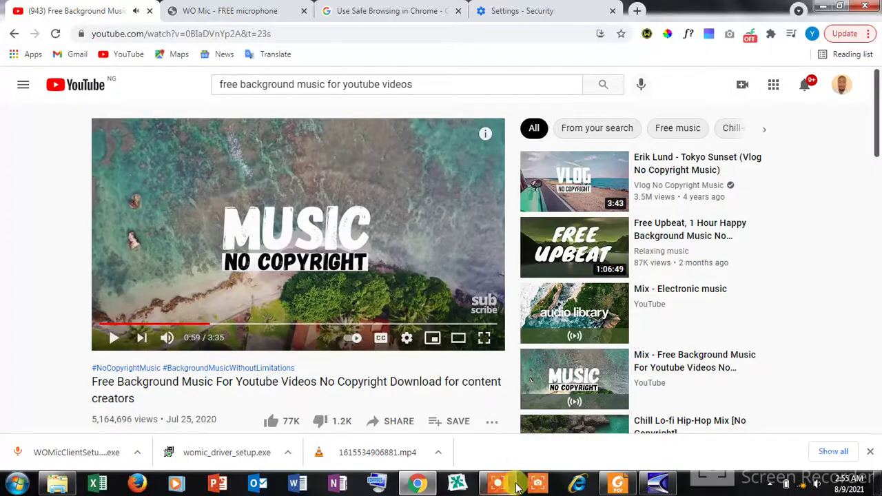
left_click(658, 483)
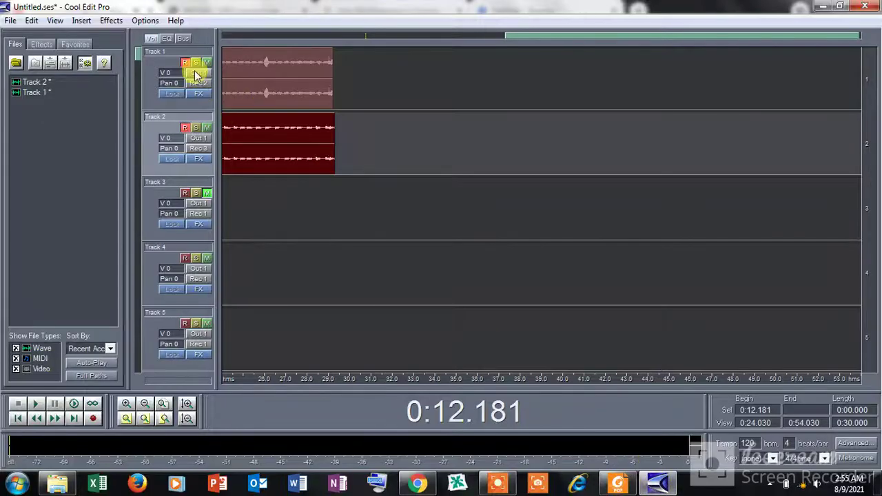
Step: Mute Track 2, disarm Track 1, and preview the voice from 12 seconds
left_click_drag(520, 38, 335, 39)
left_click(300, 62)
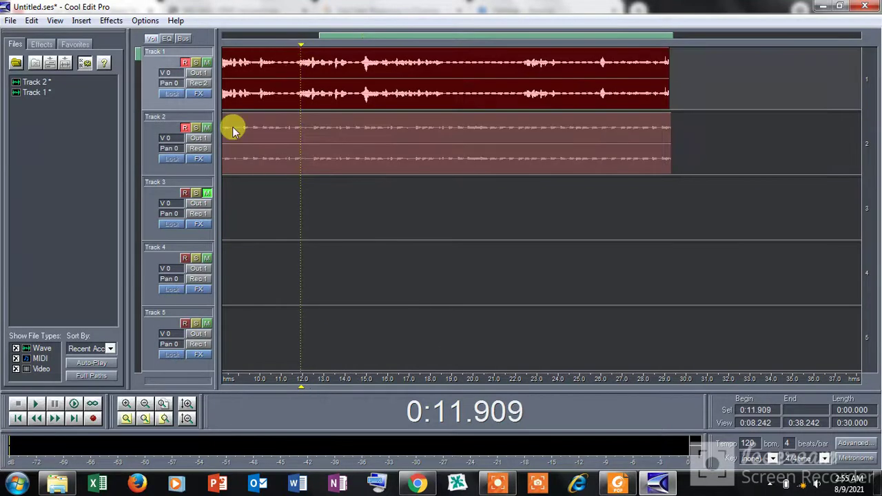
left_click(206, 127)
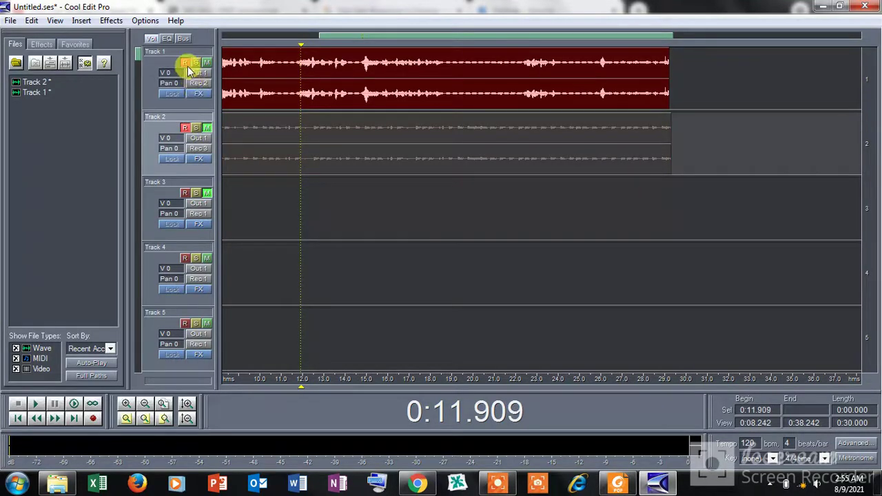
left_click(185, 63)
left_click(181, 133)
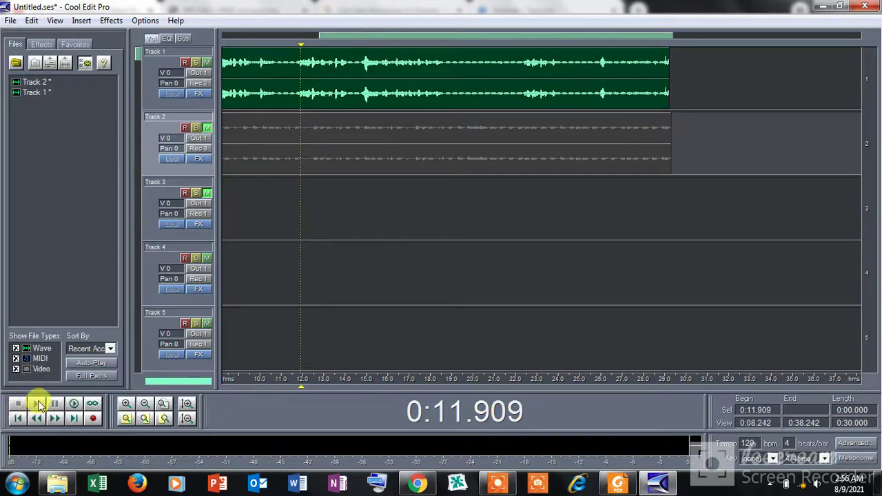
key("space")
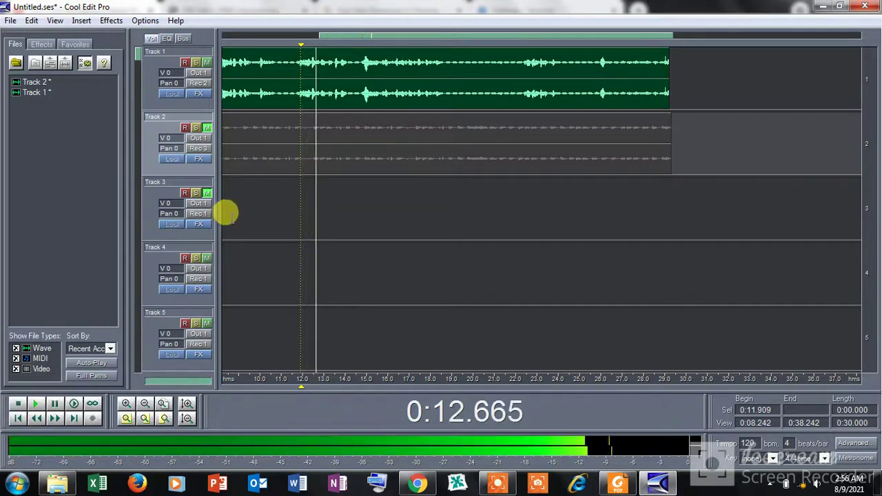
key("space")
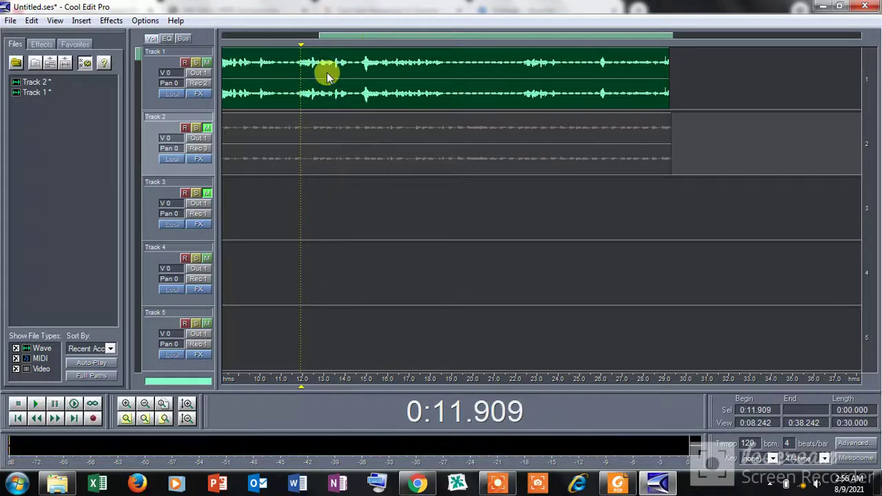
Step: Mute Track 1, unmute Track 2, and play the music alone
left_click(207, 63)
left_click(207, 128)
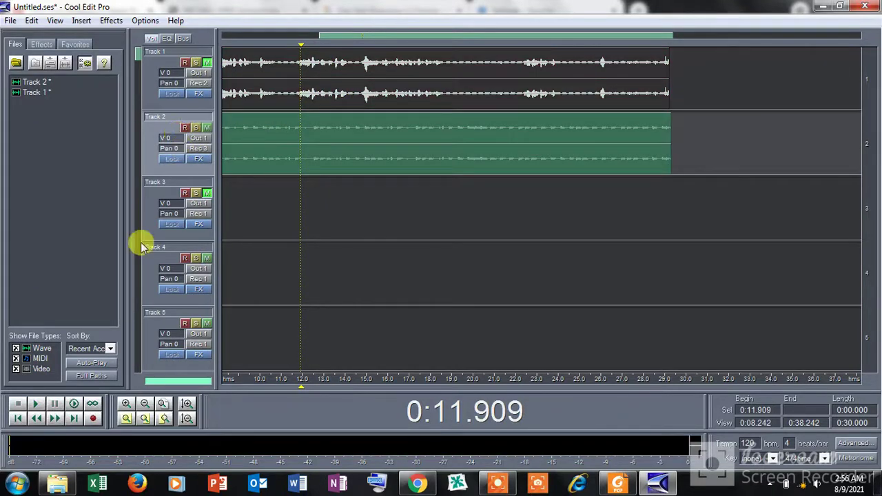
left_click(36, 405)
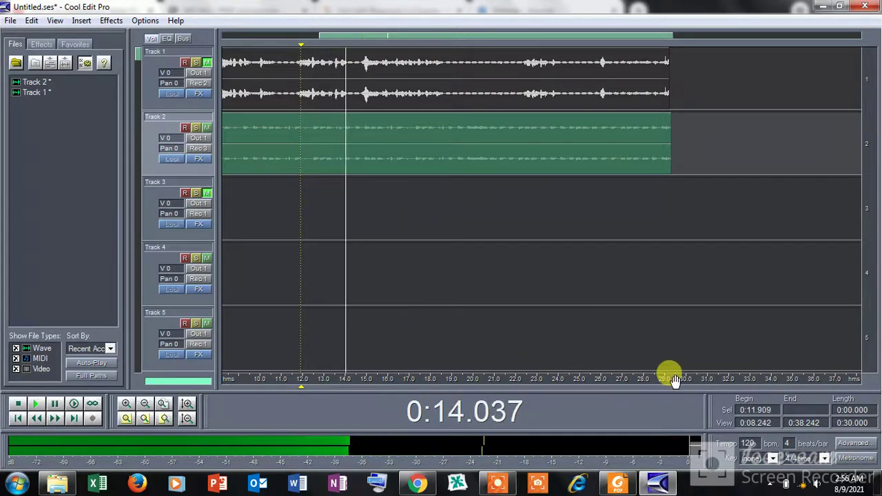
Step: Adjust the Windows speaker volume, move playback to 16 seconds, then stop
left_click(815, 485)
left_click_drag(809, 378, 812, 363)
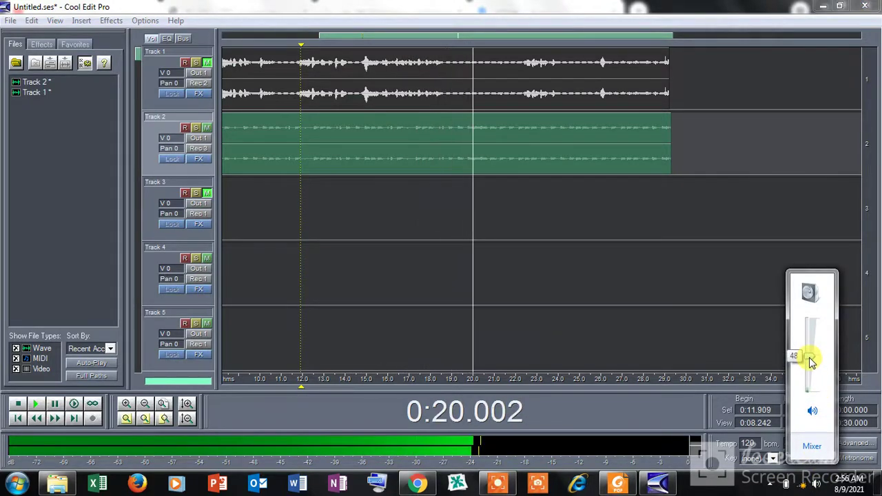
left_click_drag(812, 363, 815, 373)
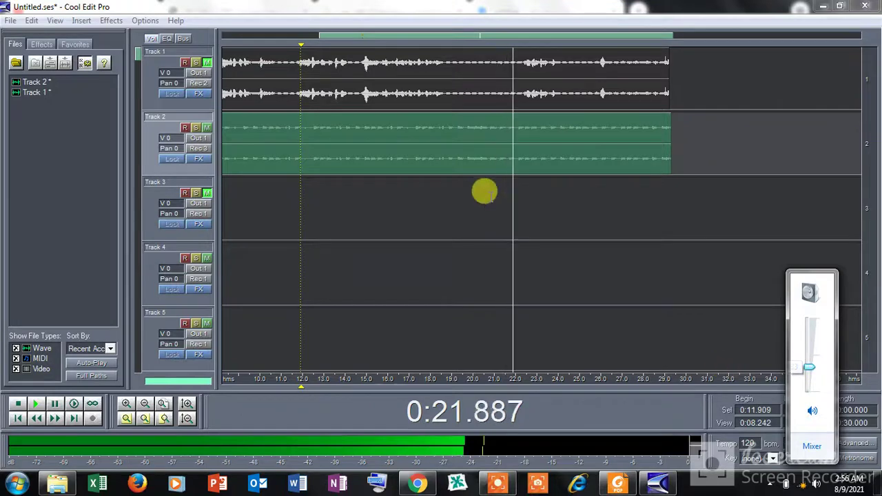
left_click(388, 198)
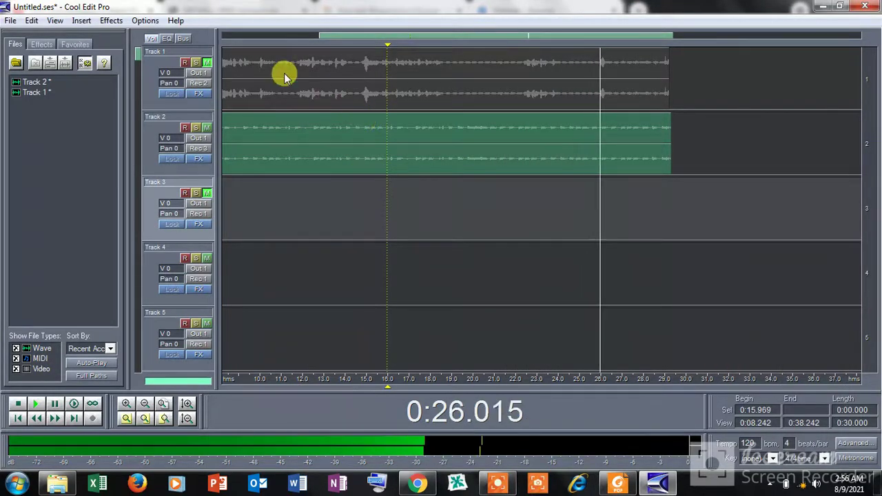
left_click(242, 135)
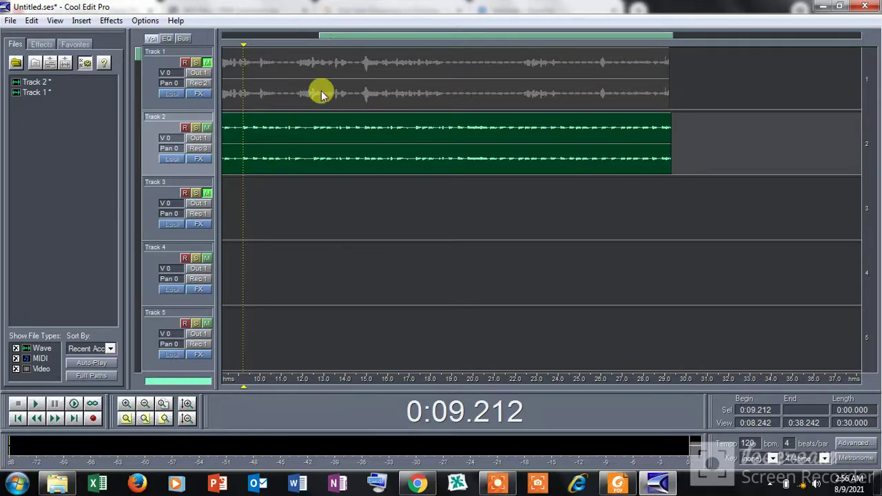
Step: Verify Track 1 still records from Microphone, then select its voice clip
left_click(204, 83)
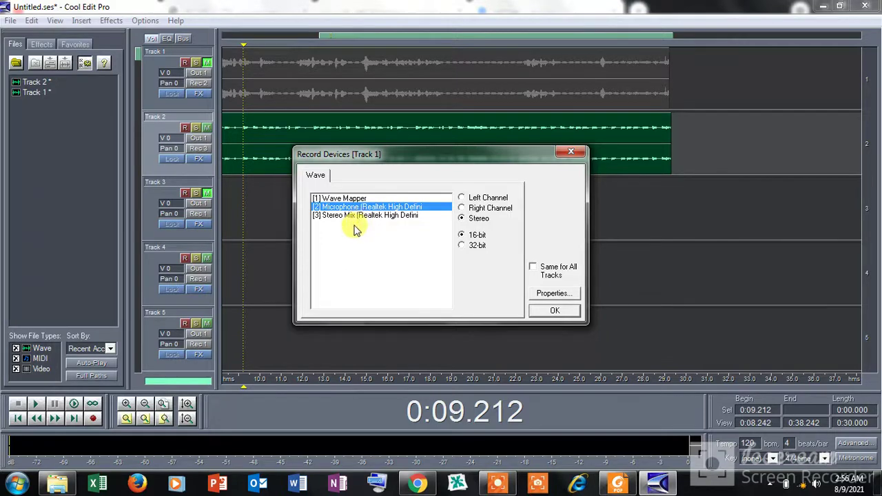
left_click(571, 150)
left_click(224, 69)
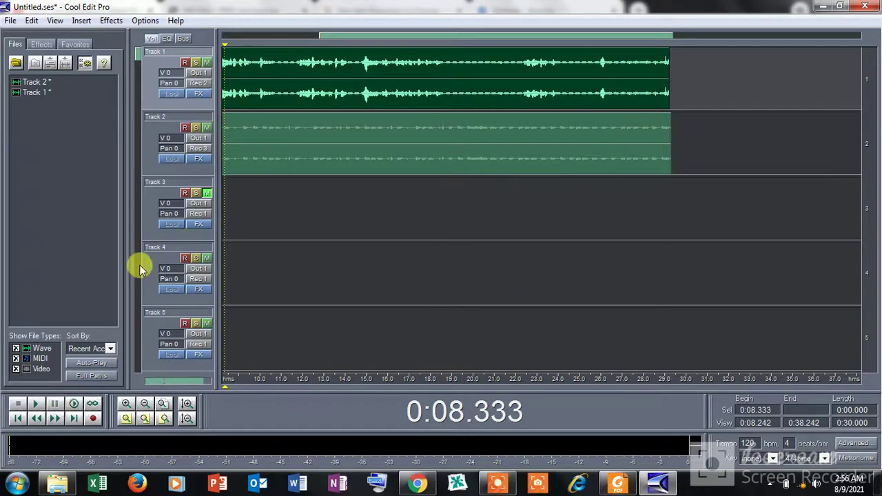
Step: Play both tracks and raise Track 2's music volume fader to +10.3 dB
left_click(36, 404)
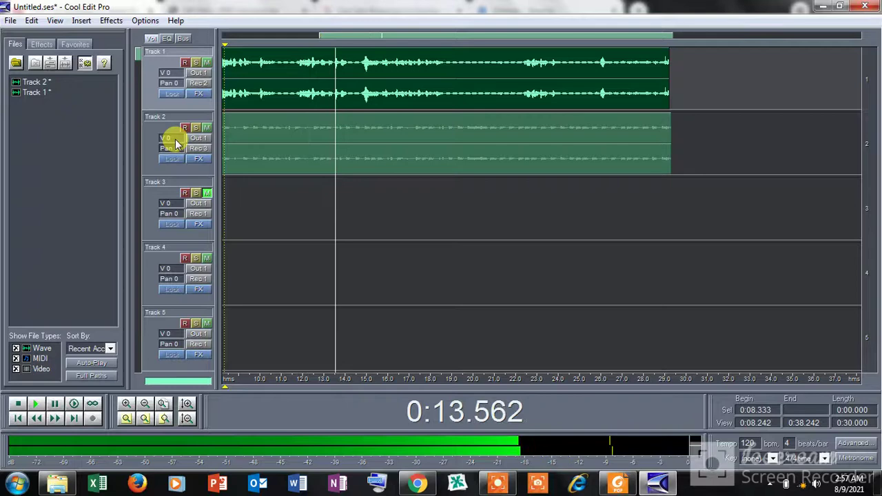
right_click(173, 139)
mouse_move(199, 143)
left_mouse_down()
mouse_move(204, 90)
mouse_move(205, 100)
left_mouse_up()
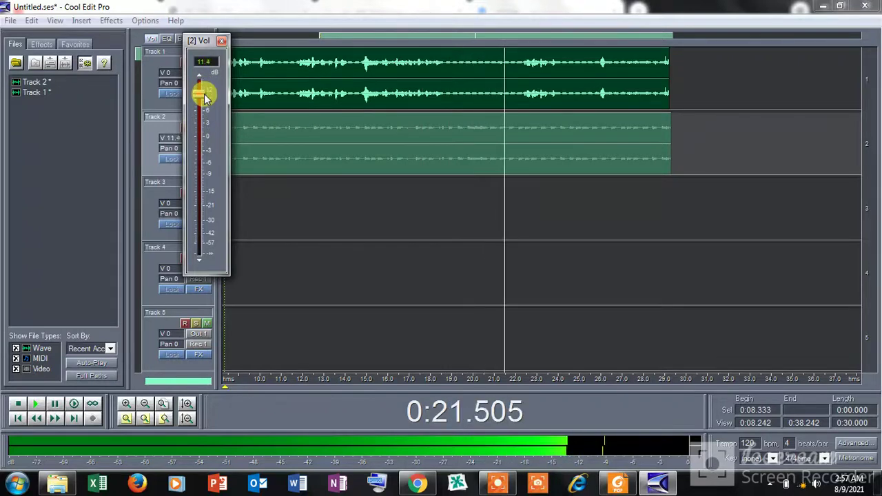
Step: Set the start point at 10 seconds on Track 1, stop playback, and mute Track 1's voice
left_click(263, 96)
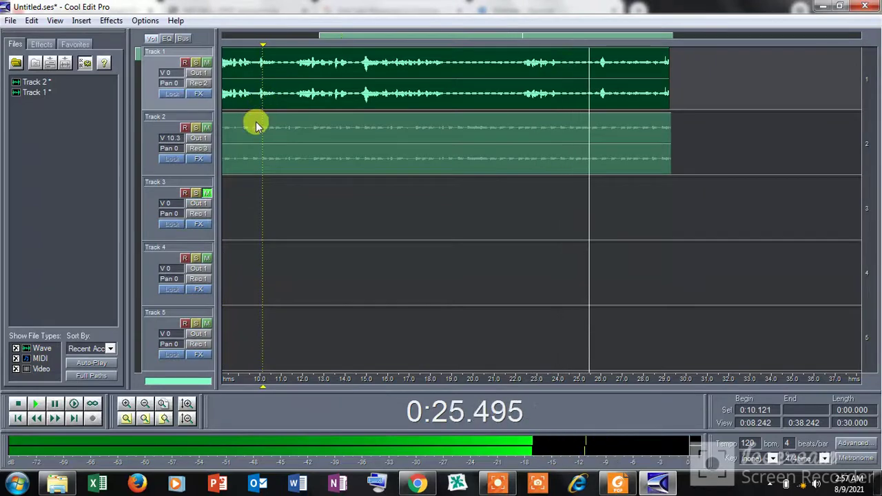
key("space")
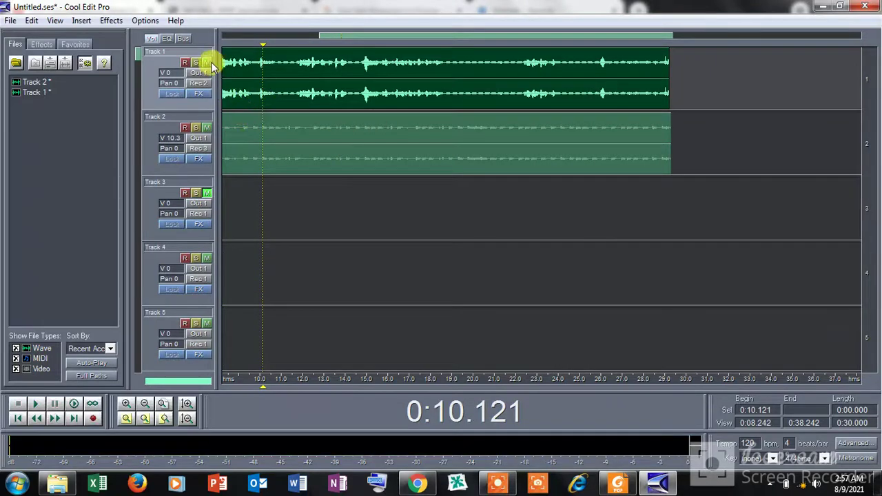
left_click(207, 62)
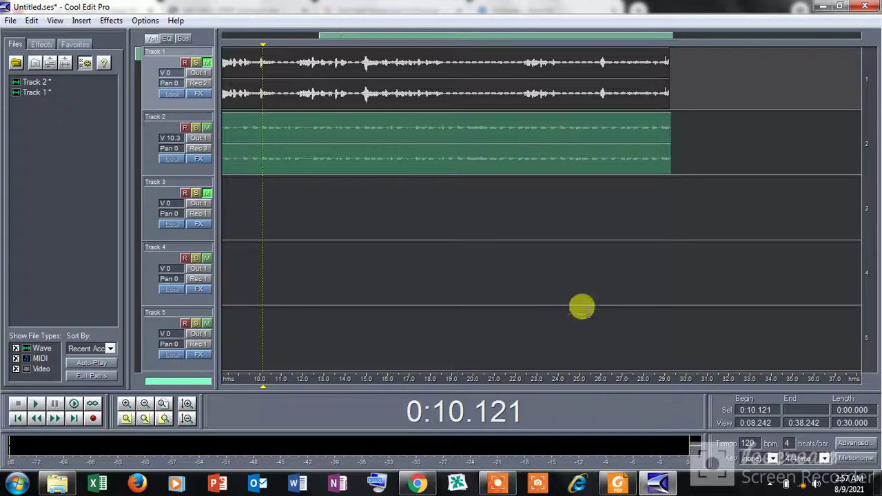